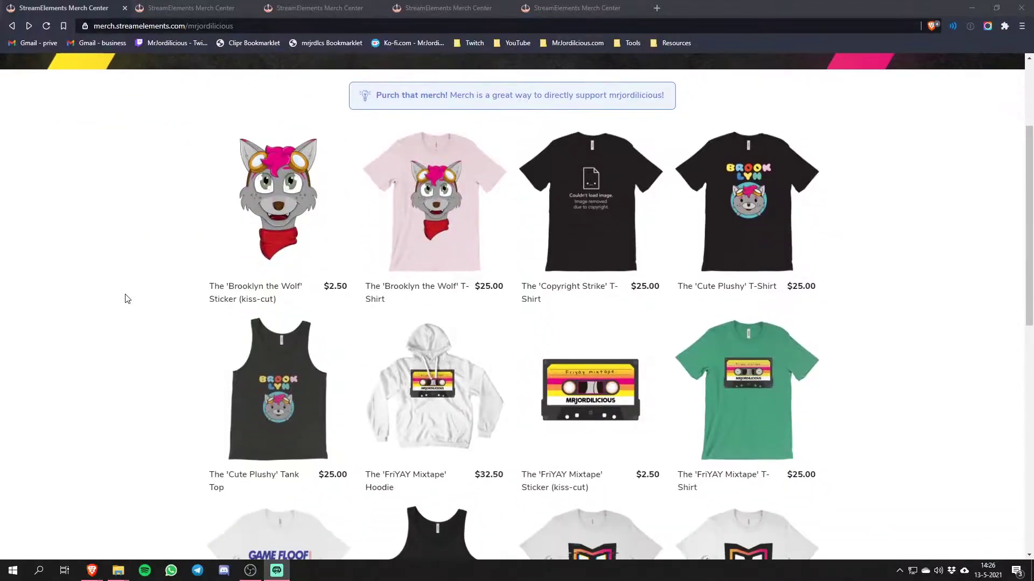
- Sign in to Zoom with the account e-mail and the pasted password
scroll(127, 299, down, 10)
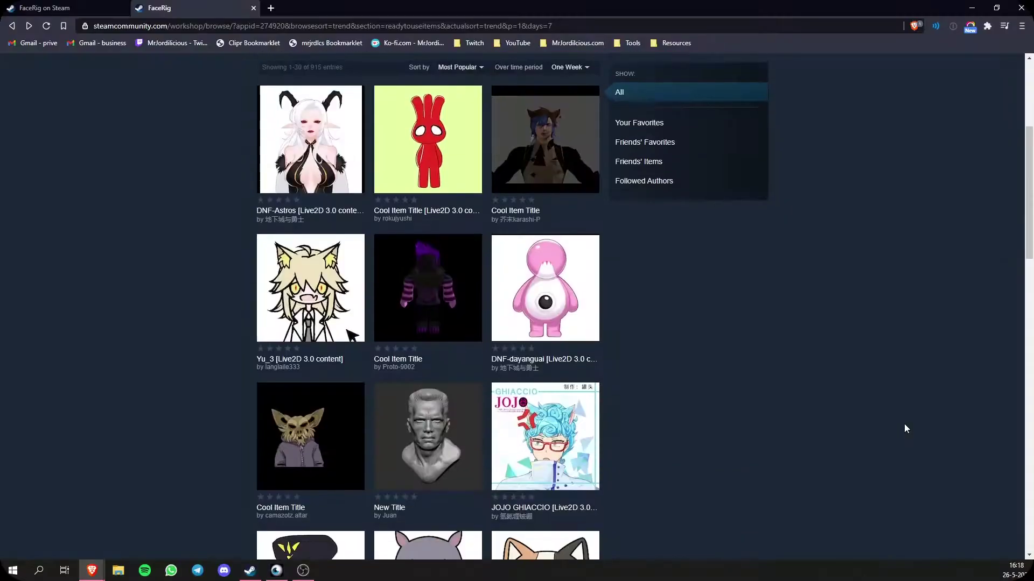
scroll(905, 429, down, 10)
scroll(905, 429, down, 10)
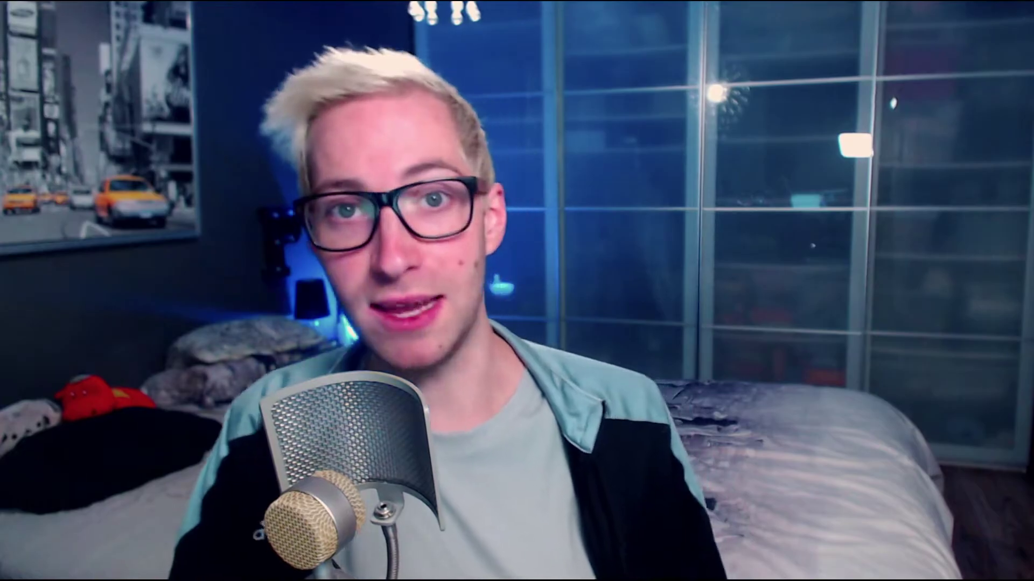
key(Tab)
key(ctrl+v)
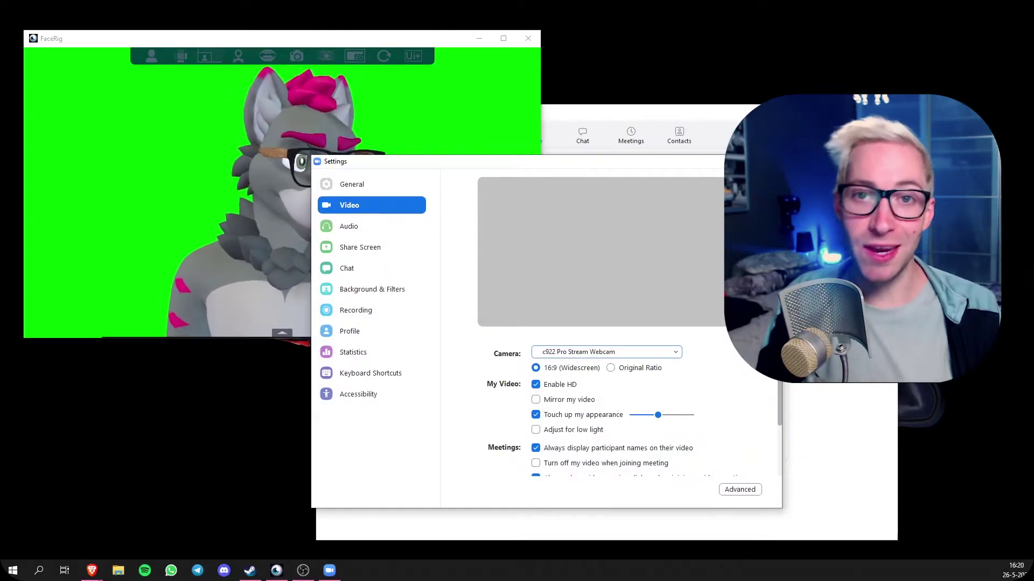
- Switch Zoom's camera from c922 Pro Stream Webcam to FaceRig Virtual Camera
click(676, 353)
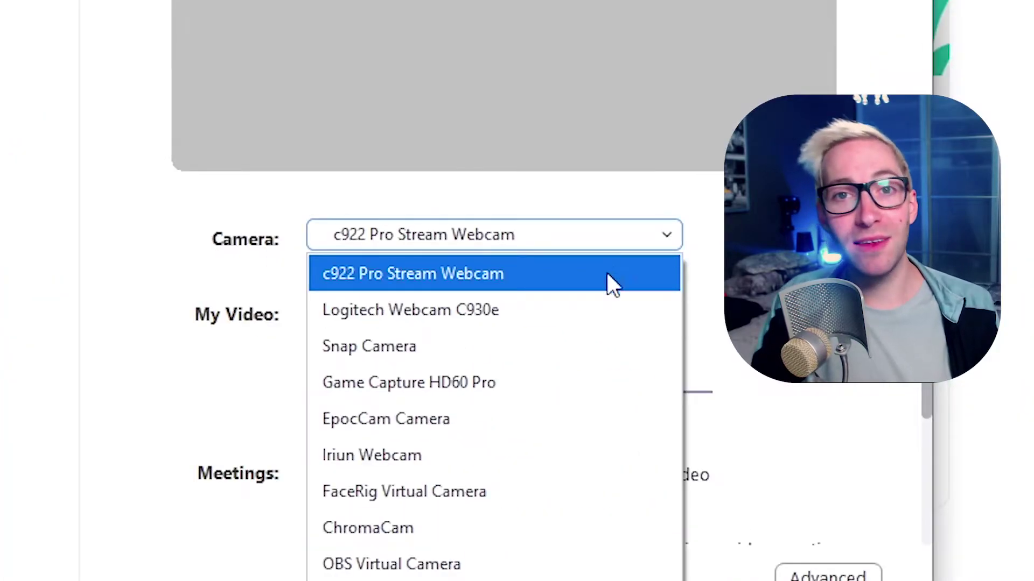
click(479, 494)
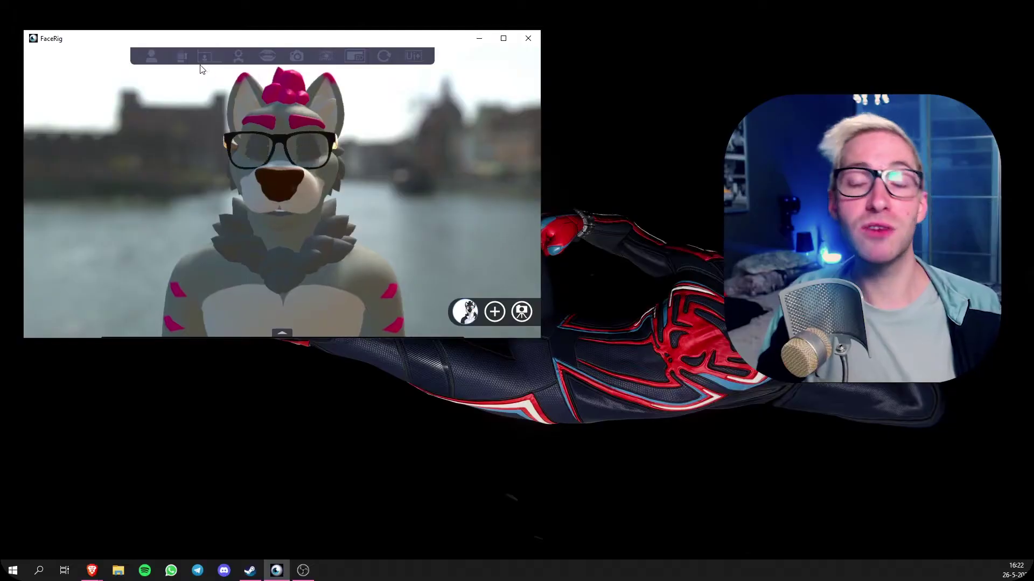
- Replace FaceRig's harbour environment with the green-screen thumbnail from the Gallery
click(182, 57)
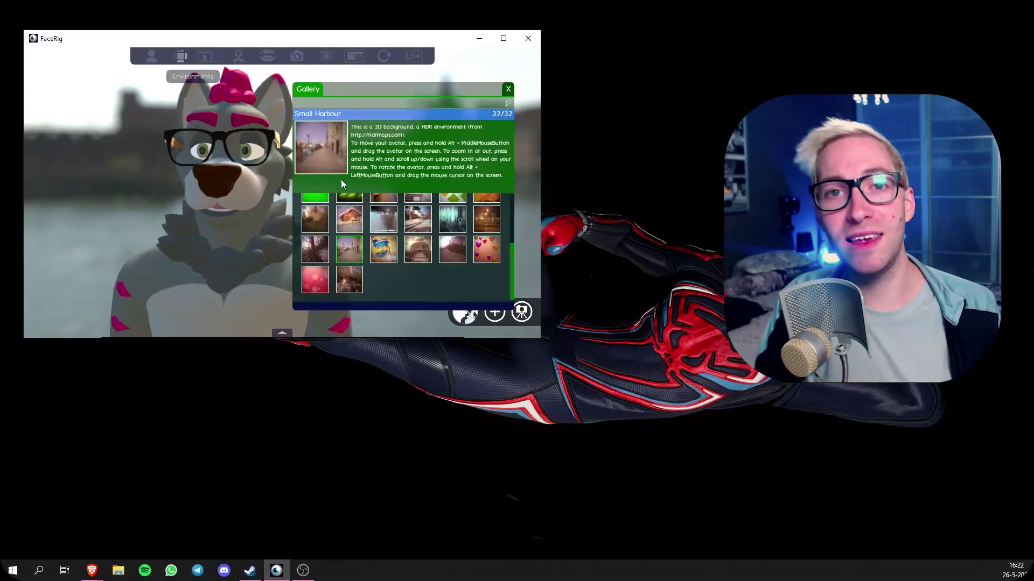
scroll(454, 282, up, 2)
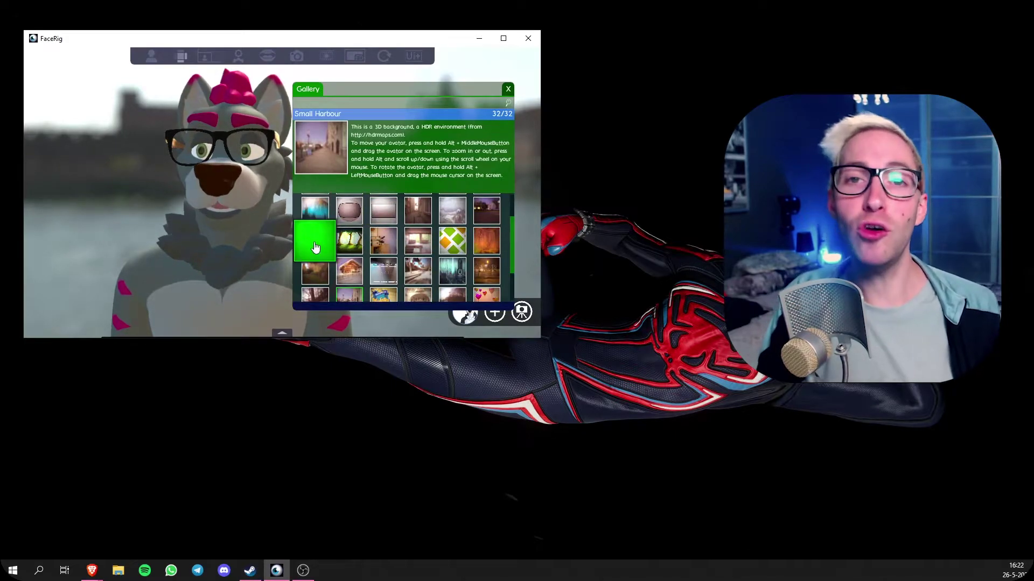
click(315, 247)
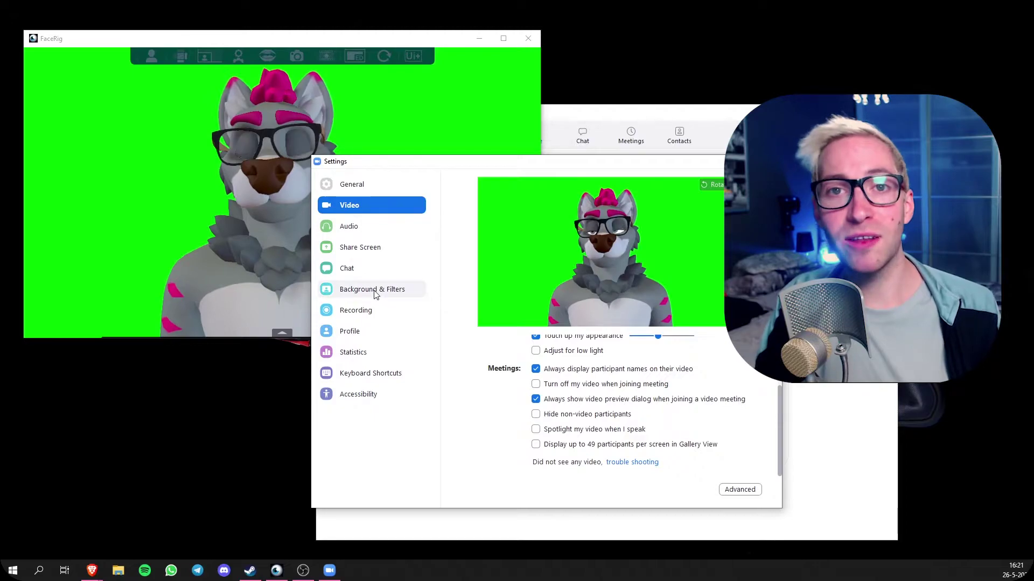
click(375, 290)
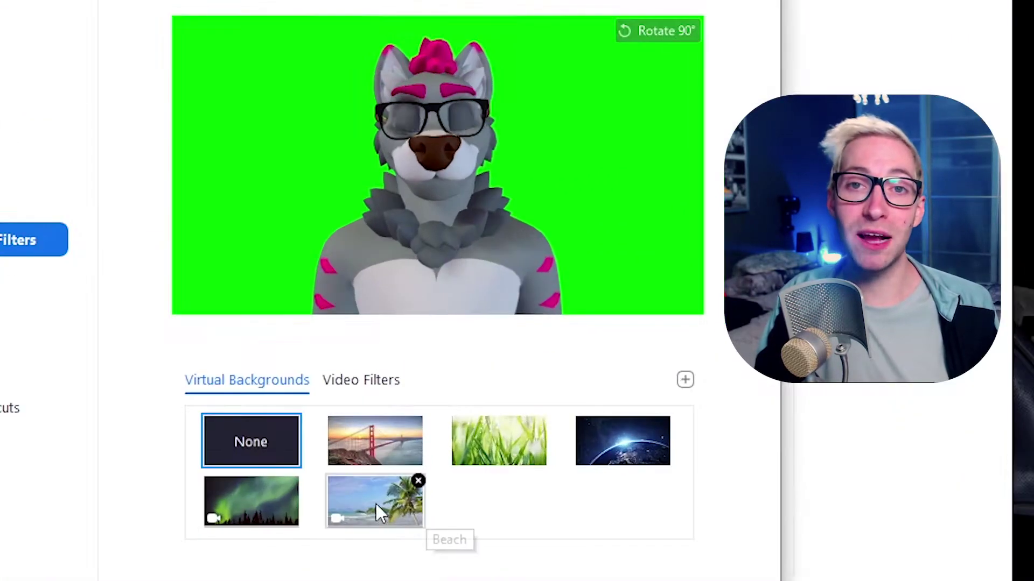
- Try Beach, Earth and Northern Lights virtual backgrounds, settling on Golden Gate
click(375, 509)
click(641, 455)
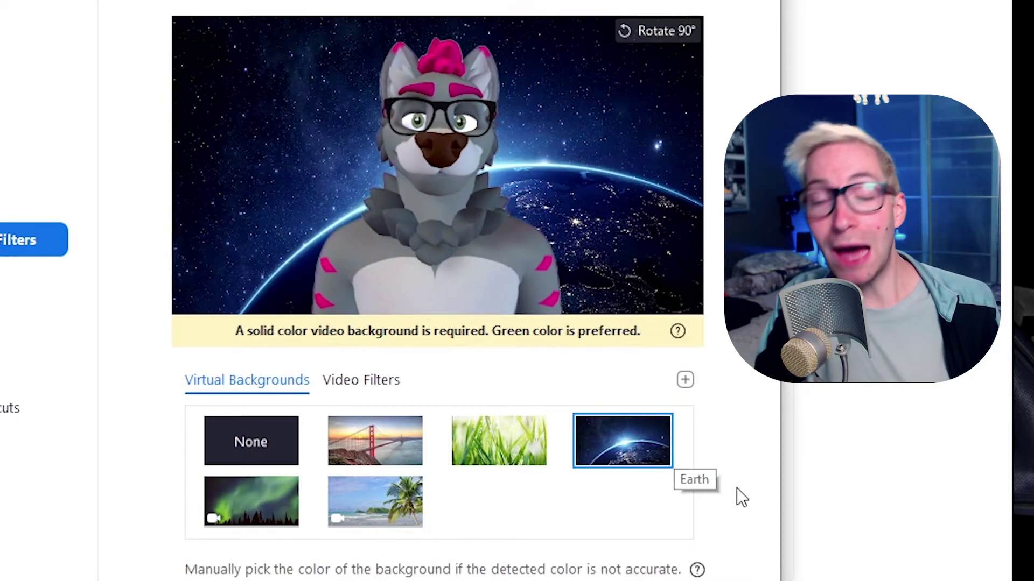
key(Right)
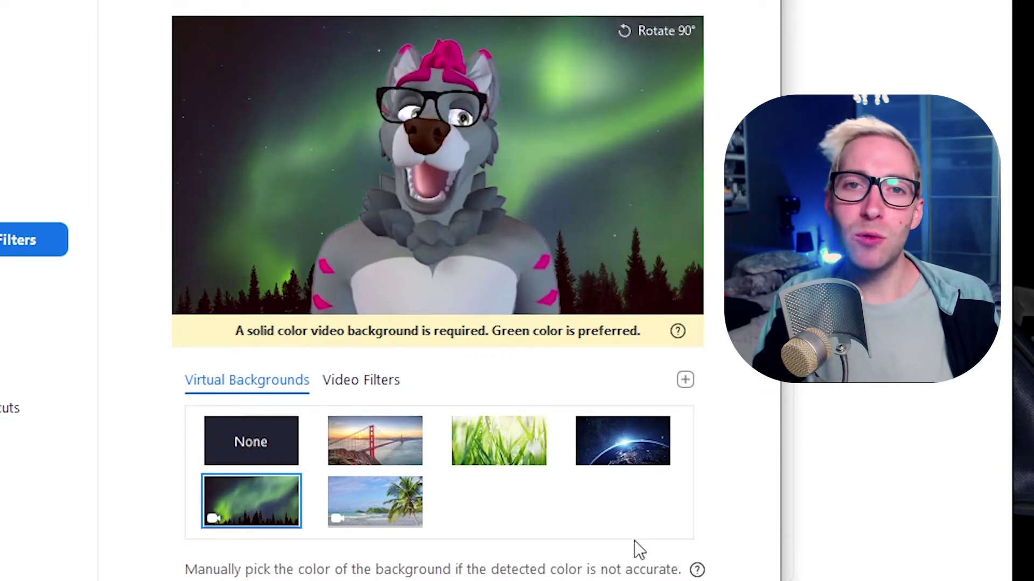
click(380, 450)
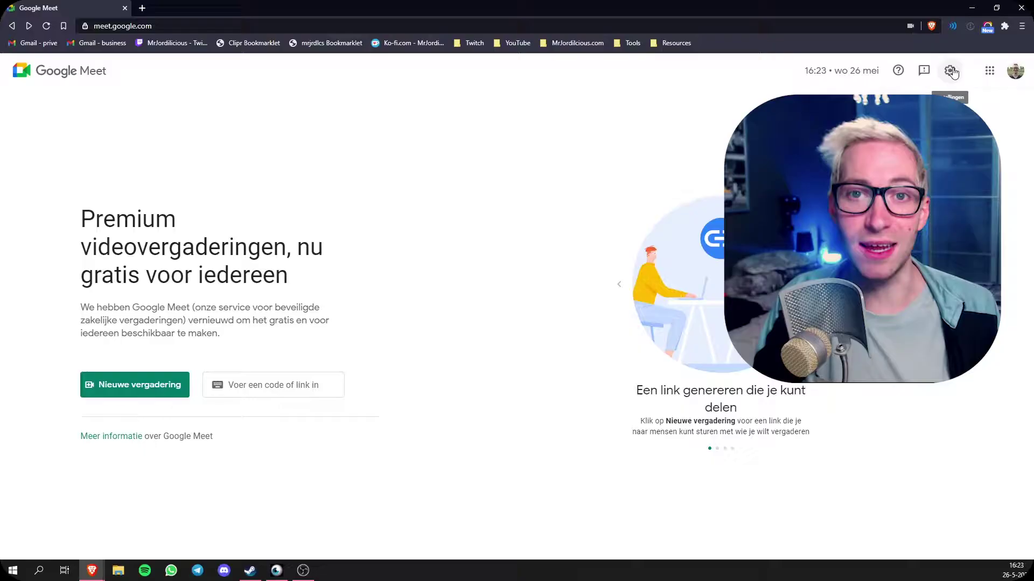
- Select FaceRig Virtual Camera as the camera in Google Meet's Instellingen > Video
click(950, 70)
click(340, 218)
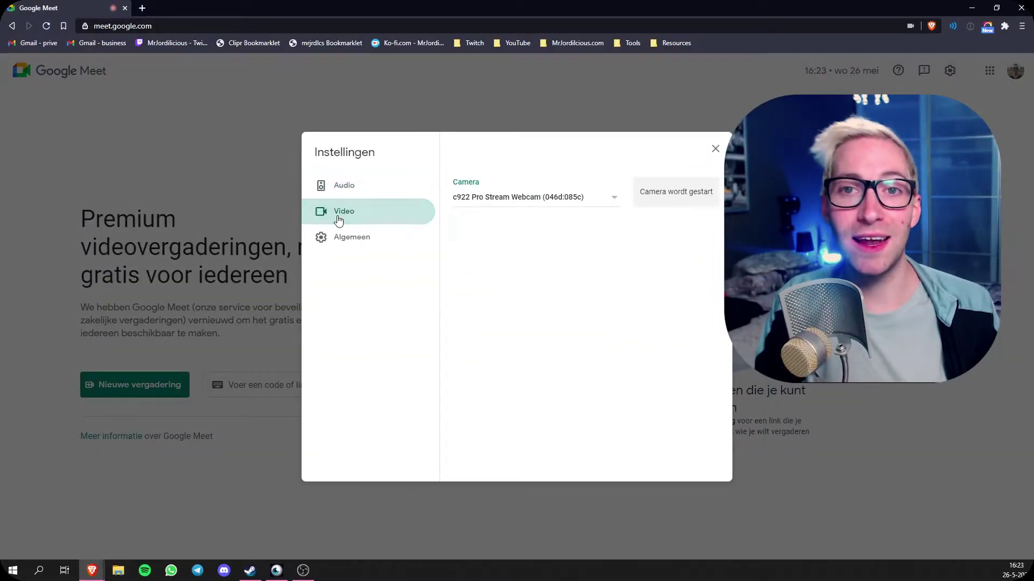
click(614, 197)
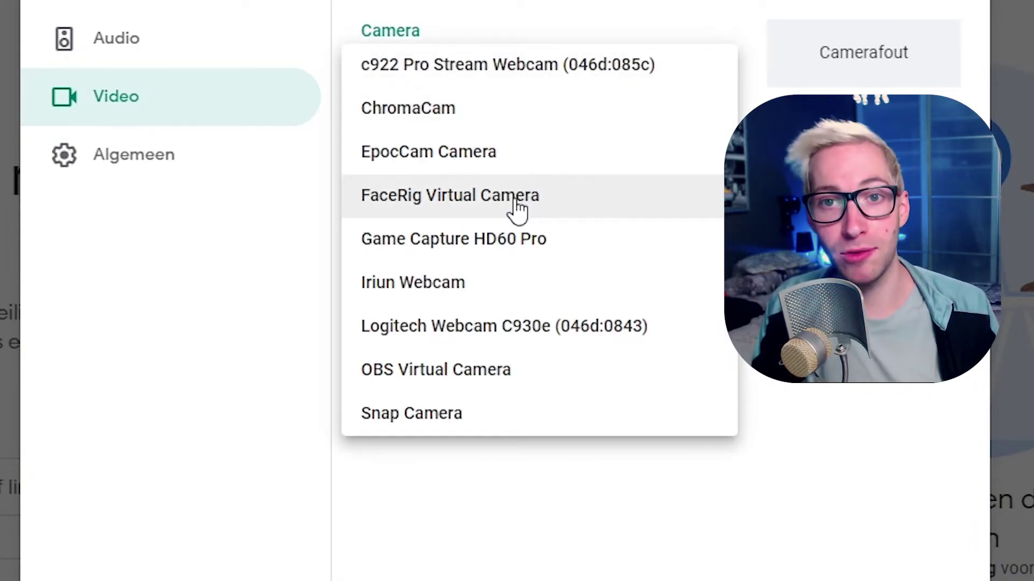
click(514, 199)
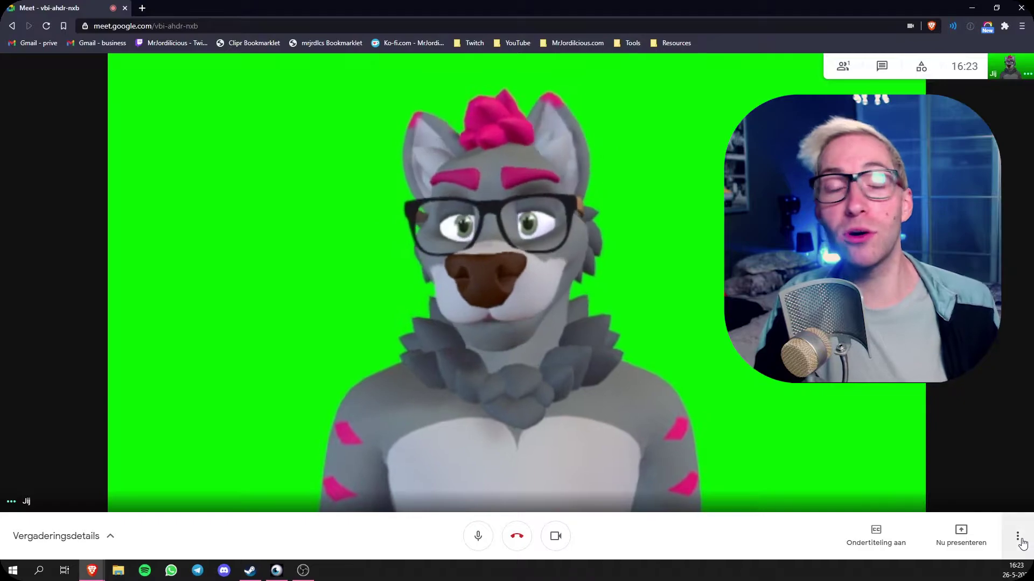
- Apply the city skyline background behind the wolf avatar in the Meet call
click(1015, 539)
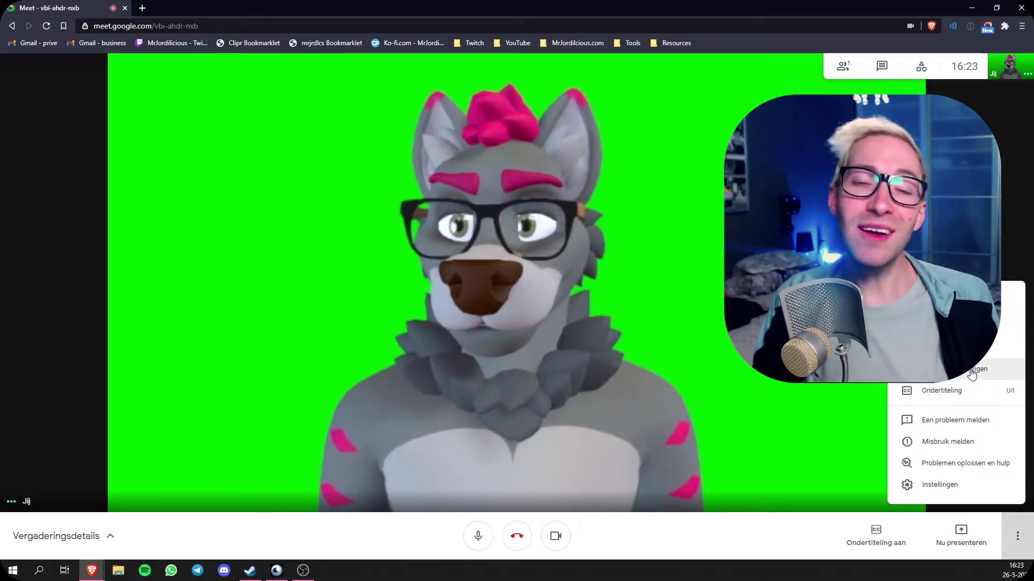
click(972, 372)
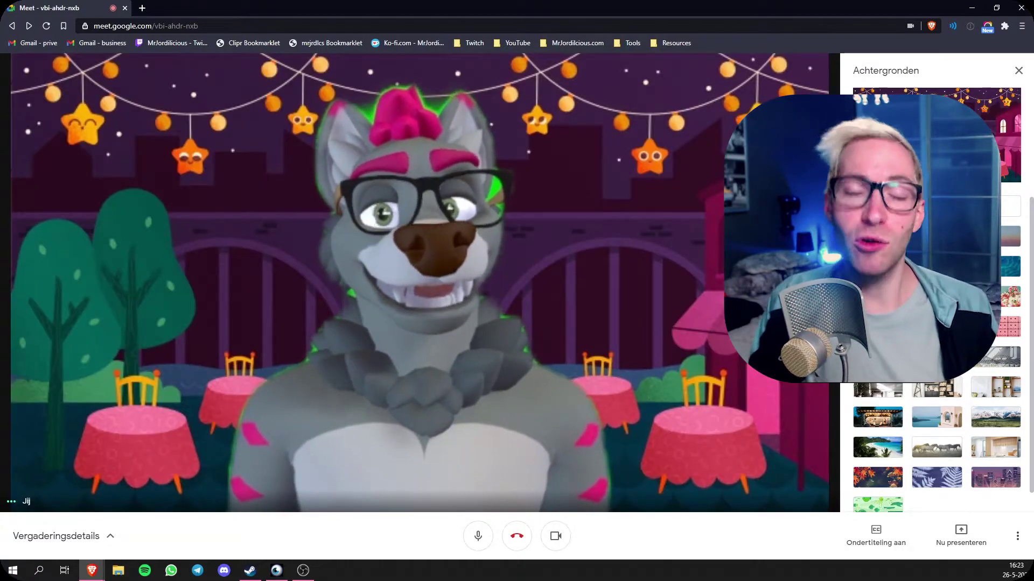
click(996, 477)
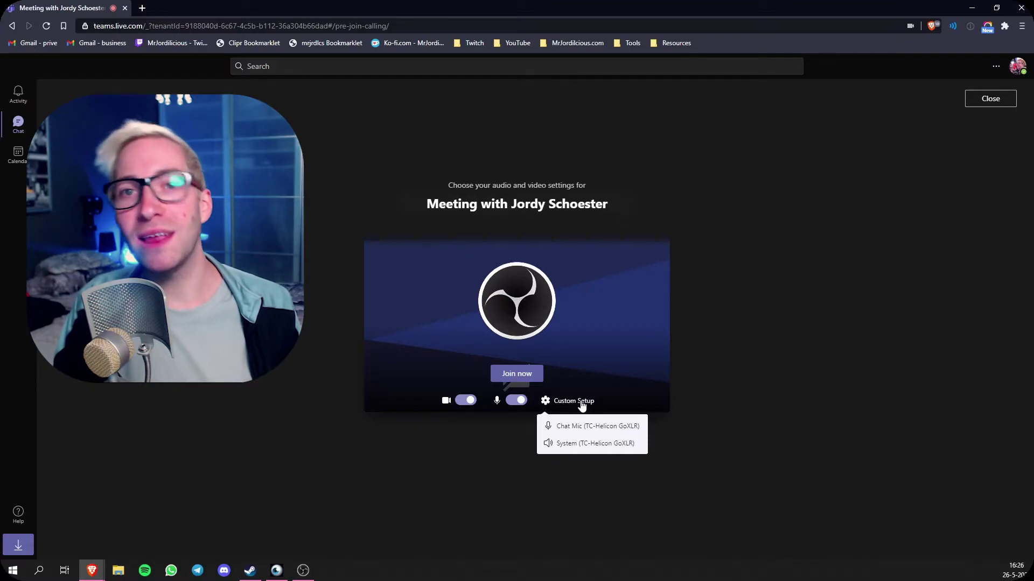
- Set the Teams meeting camera to FaceRig Virtual Camera via Custom Setup
click(582, 404)
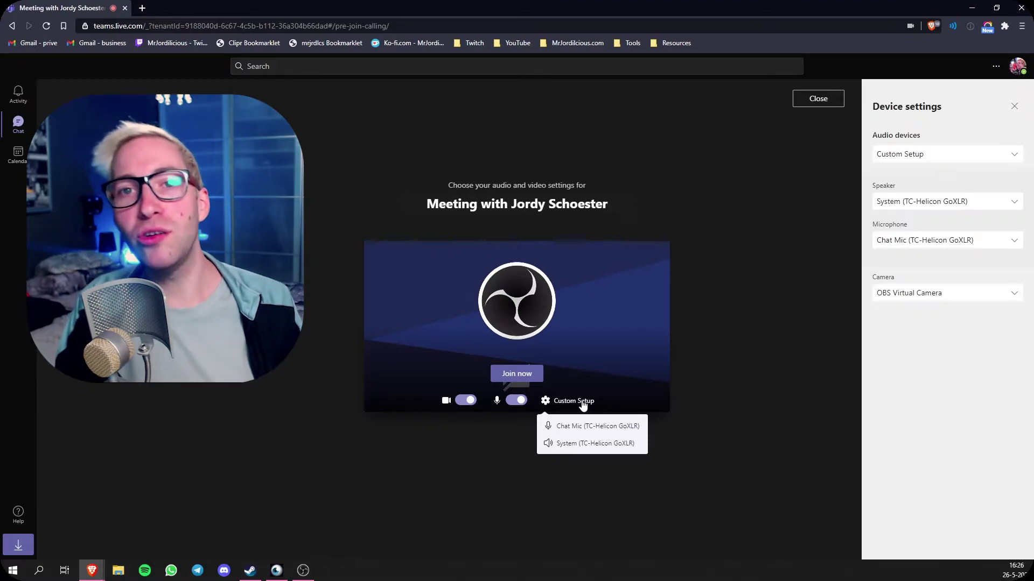
click(977, 292)
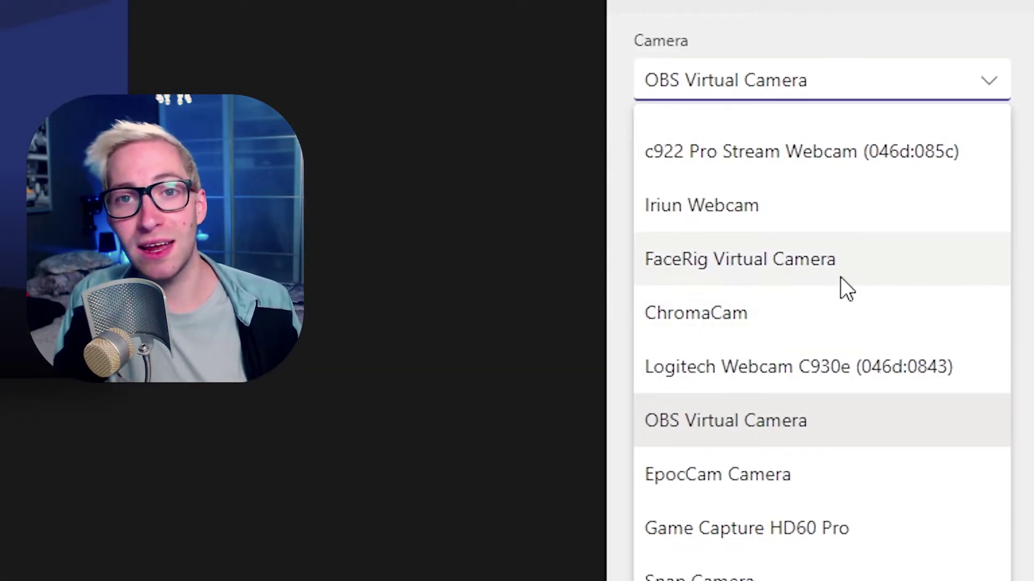
click(841, 277)
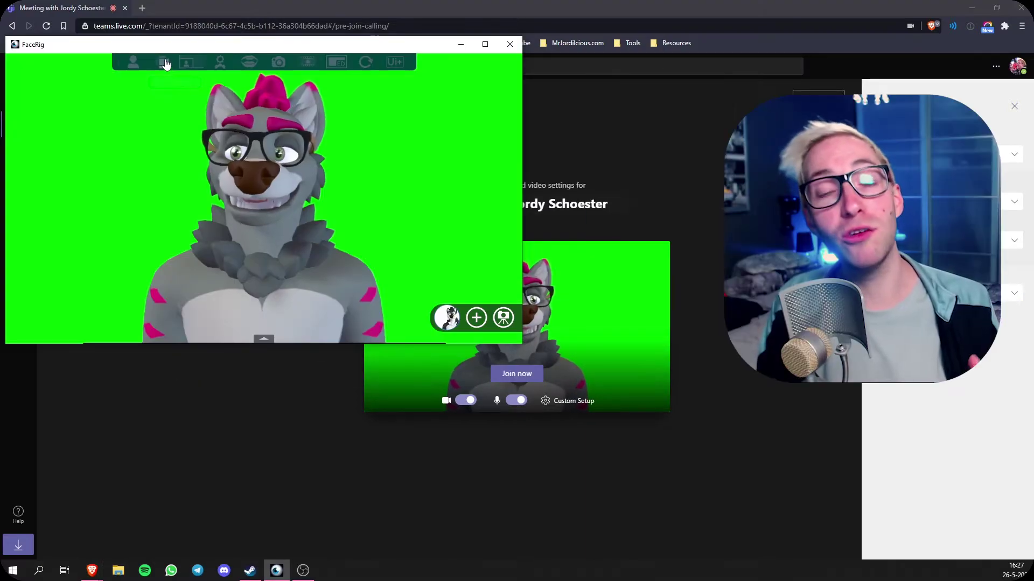
- Give the FaceRig avatar the misty Cemetery environment
click(503, 318)
click(298, 227)
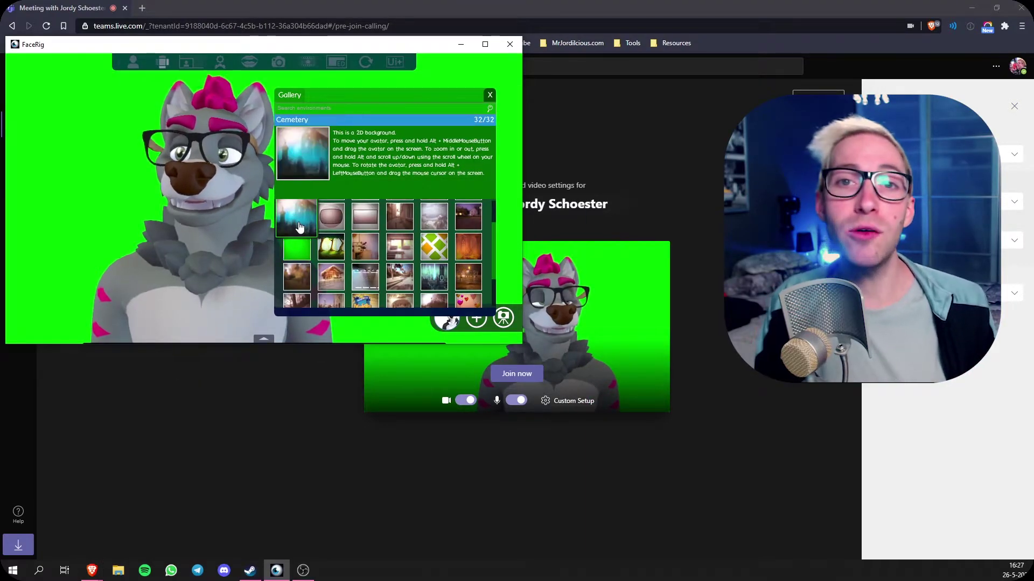
scroll(382, 253, down, 1)
click(330, 275)
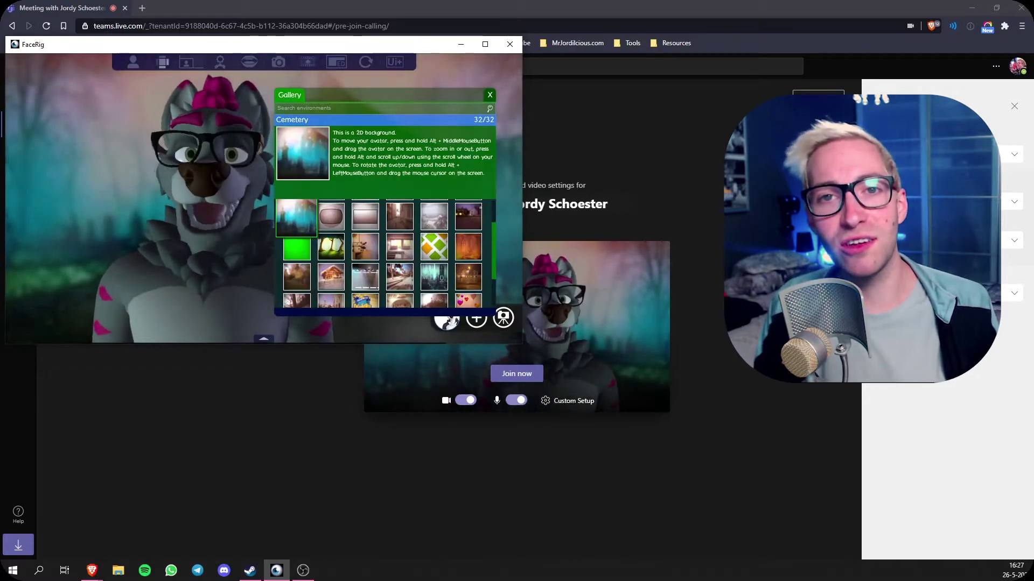